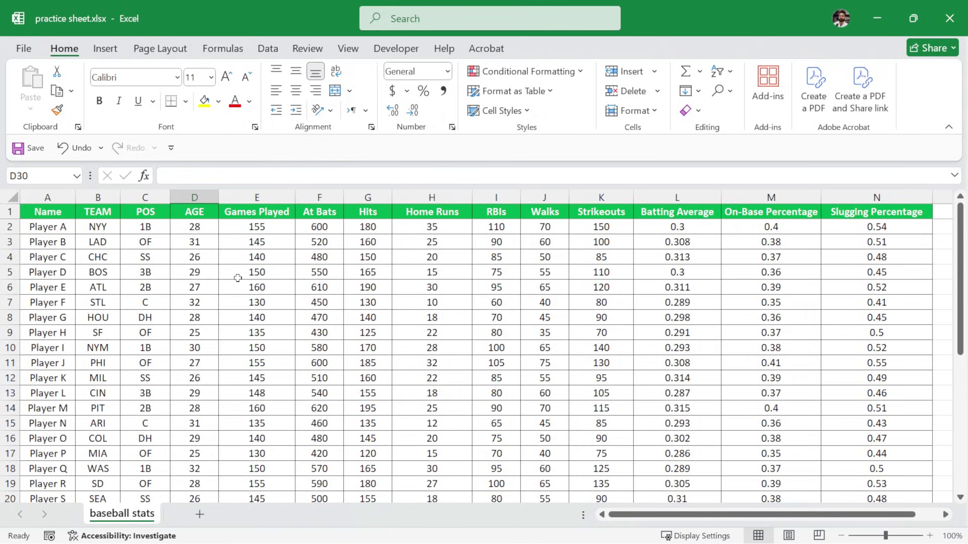
Point out Player B's and Player C's team, position, age, games played and 480 At Bats.
click(94, 255)
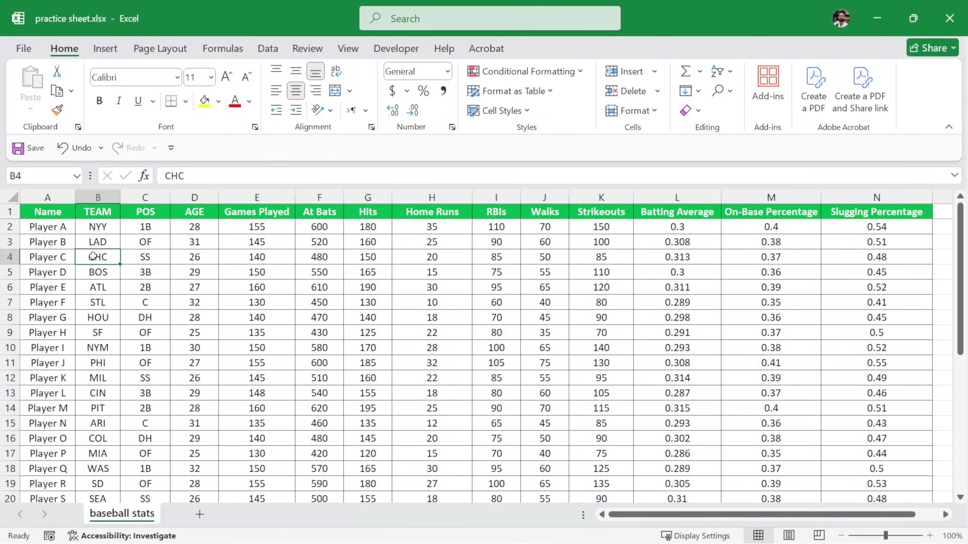
click(56, 248)
click(97, 248)
click(147, 251)
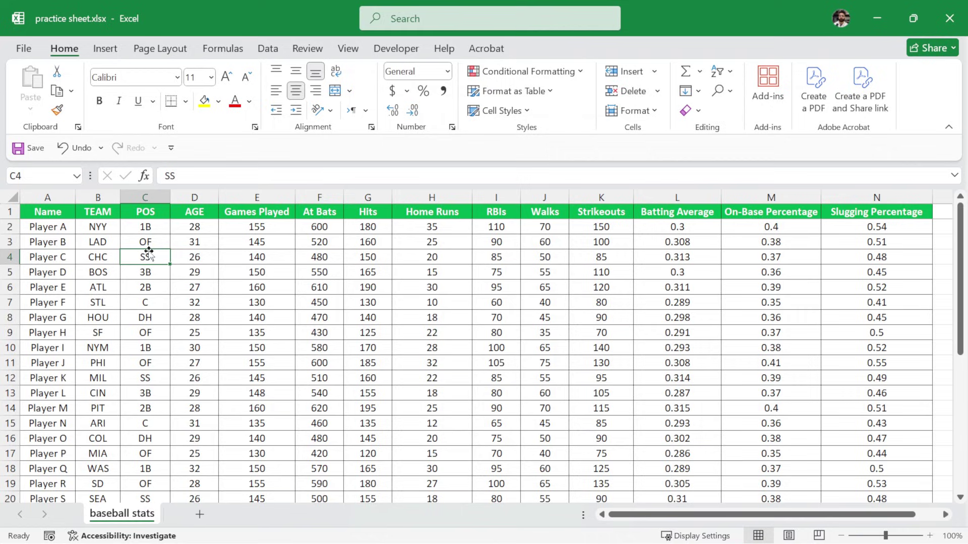
click(200, 254)
click(263, 256)
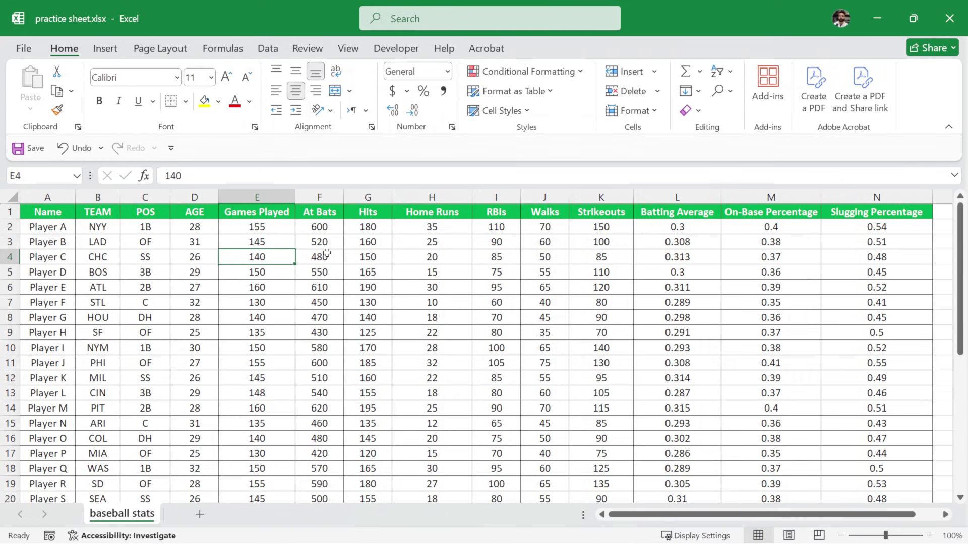
click(327, 254)
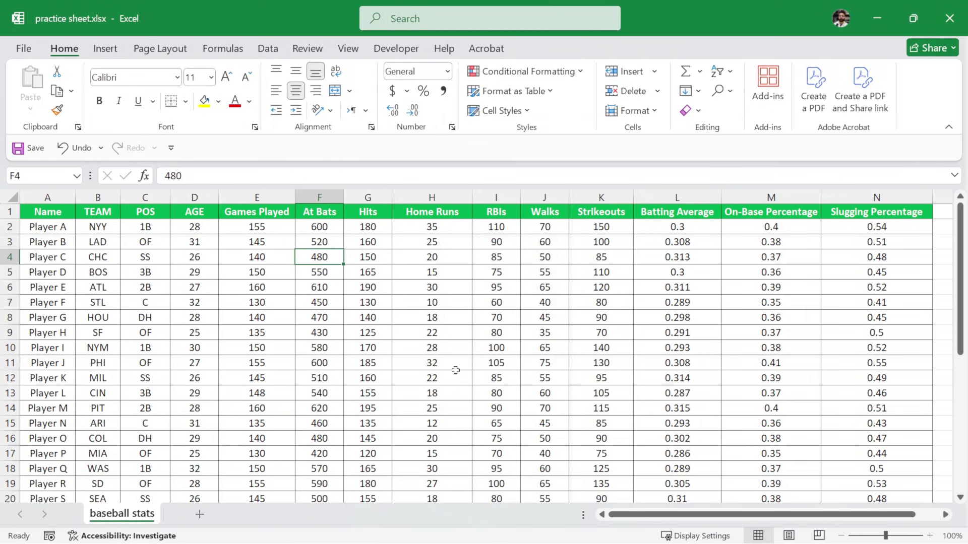
Scroll down to the summary rows and select D30 beside the Mean label.
scroll(284, 337, down, 5)
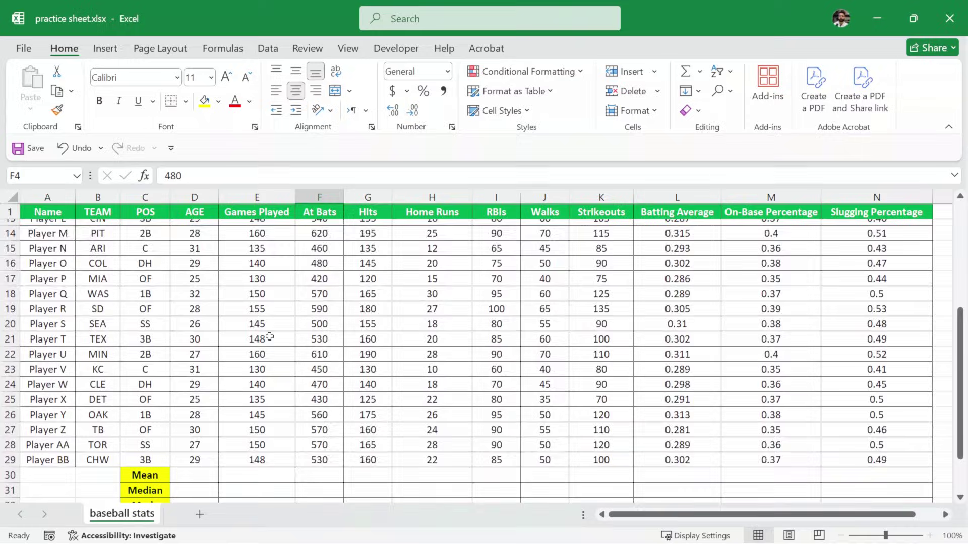
scroll(281, 337, down, 2)
scroll(194, 367, up, 1)
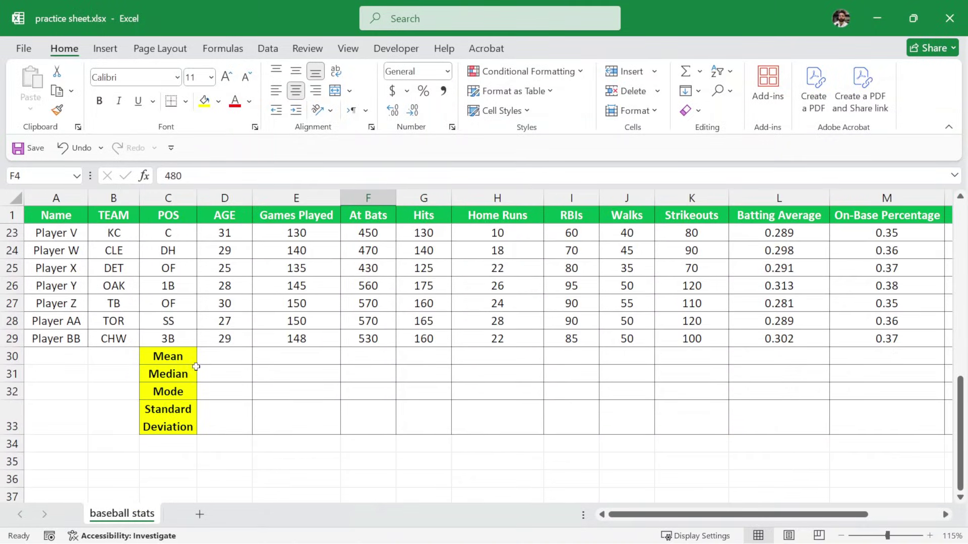
click(235, 355)
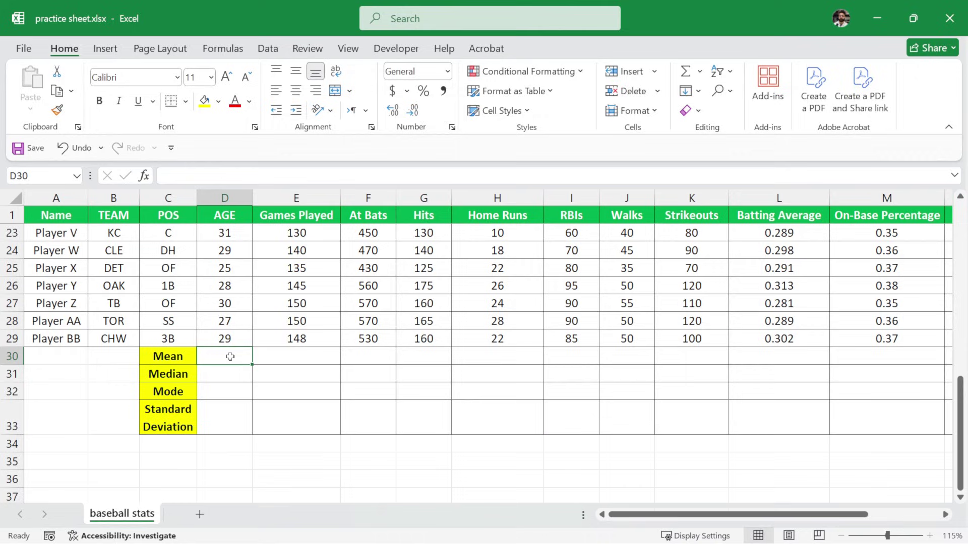
Enter =AVERAGE(D2:D29) in D30, giving an AGE mean of 28.3214.
key(ctrl+z)
text(=)
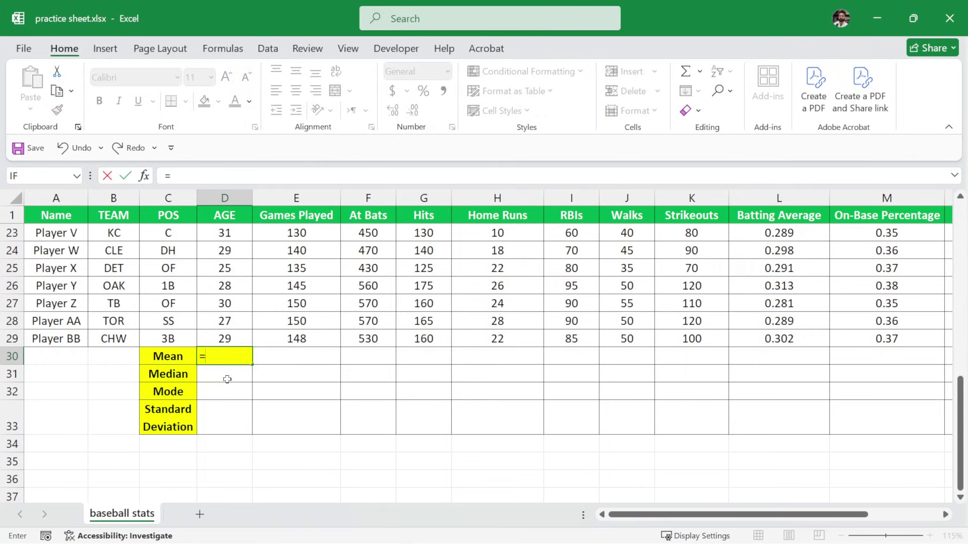
text(AV)
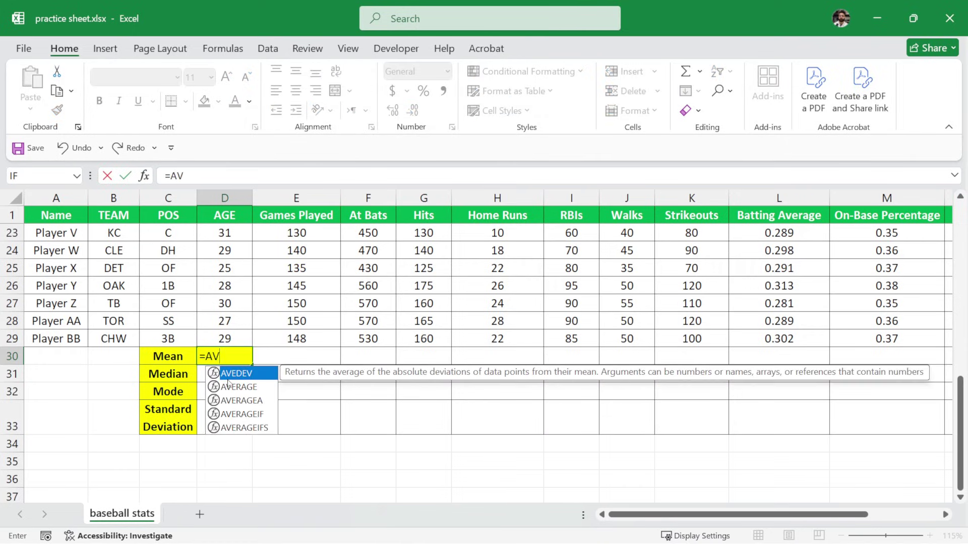
text(ERAGE()
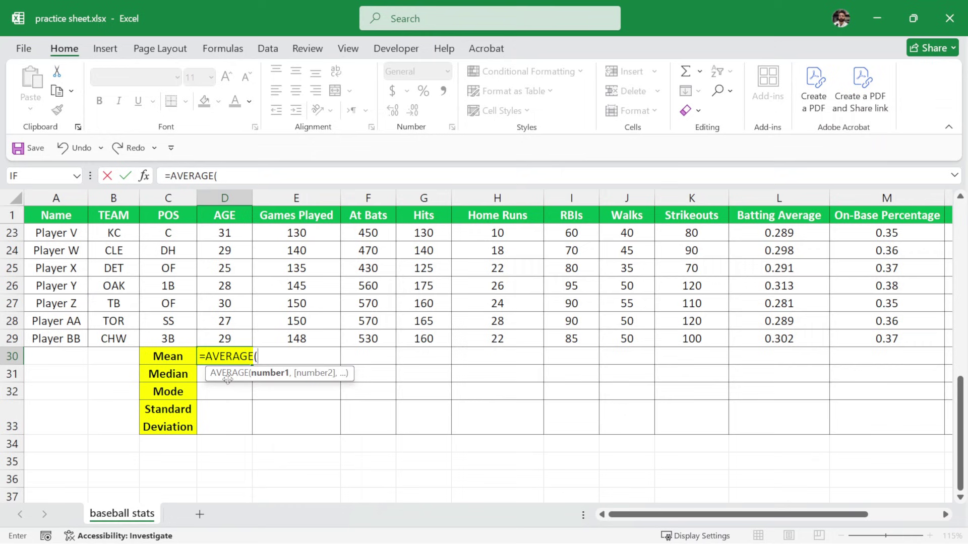
scroll(245, 336, up, 7)
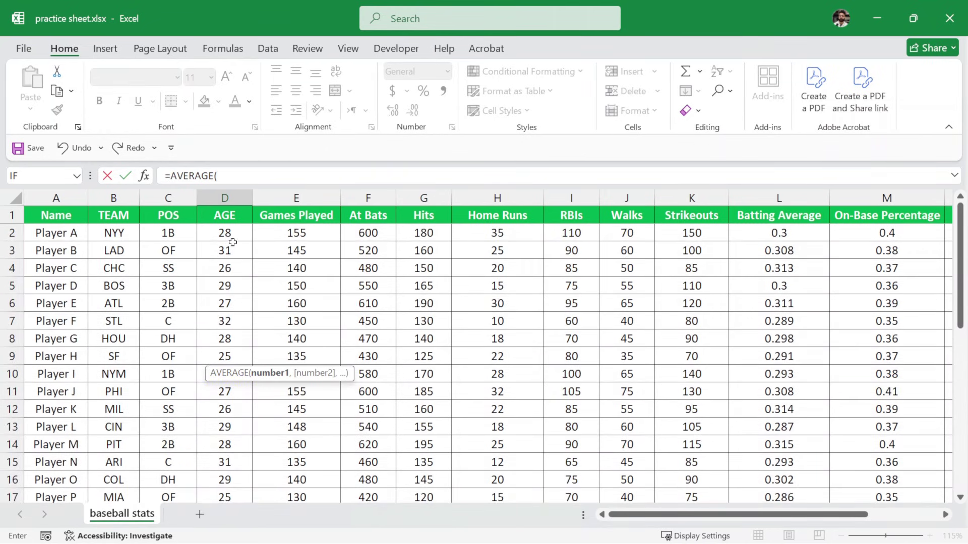
drag(234, 233, 229, 396)
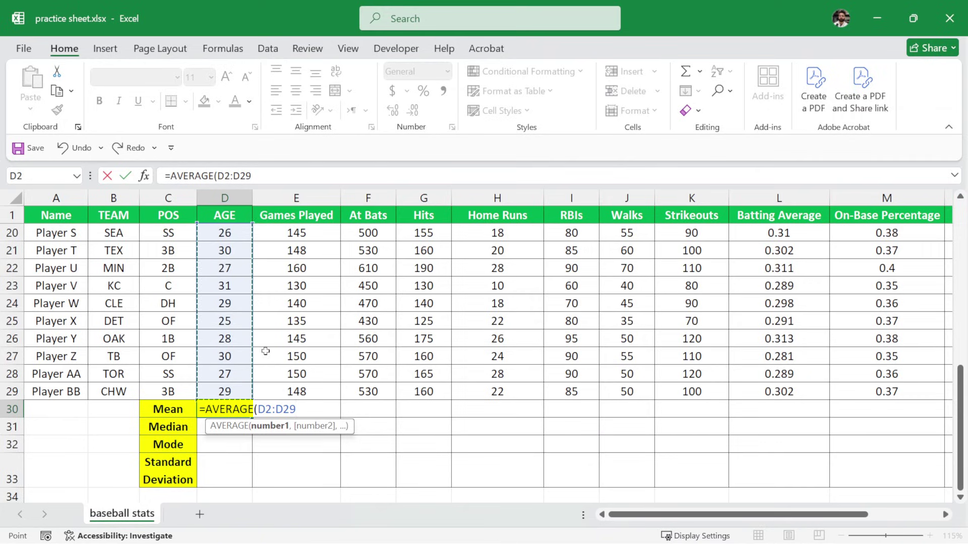
key(BackSpace)
key(BackSpace)
key(BackSpace)
key(BackSpace)
key(BackSpace)
key(BackSpace)
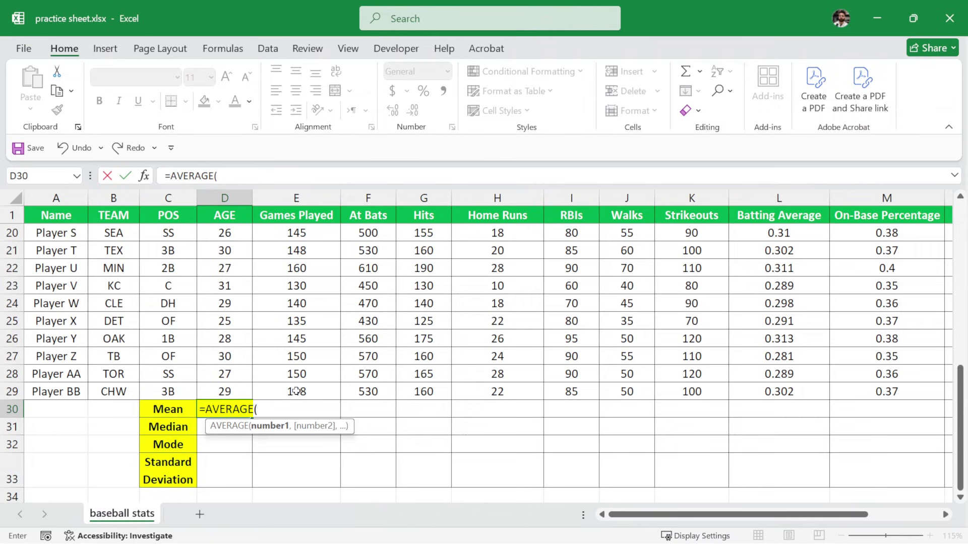
scroll(192, 314, up, 6)
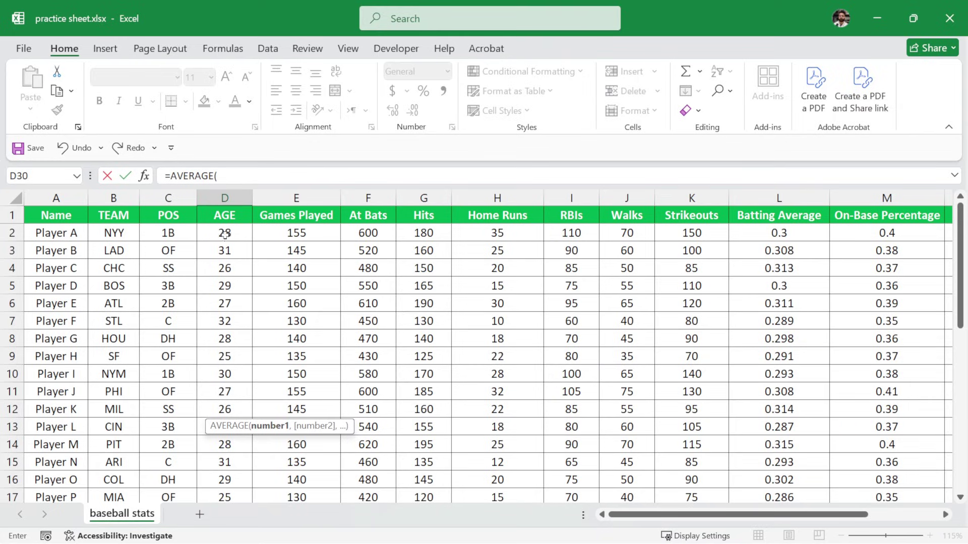
scroll(227, 237, down, 7)
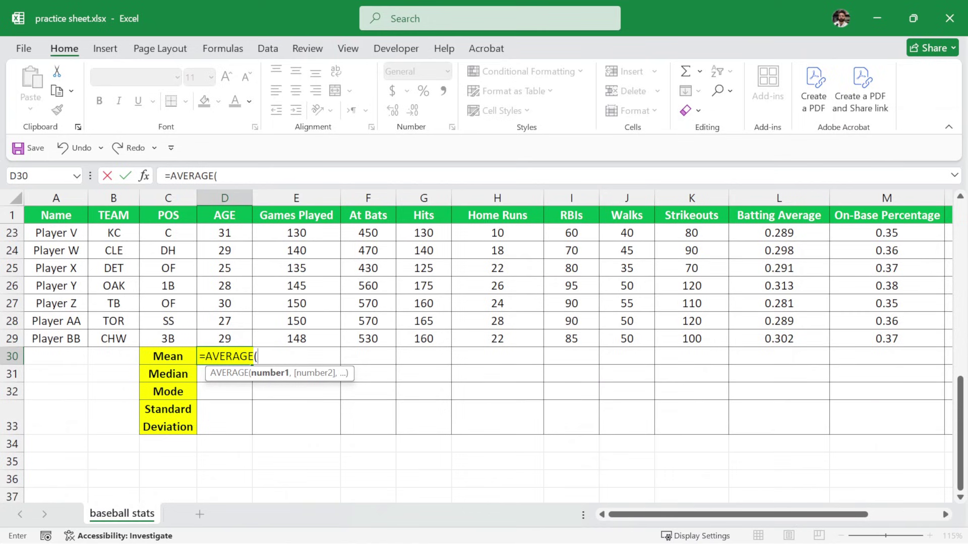
text(D2:D29)
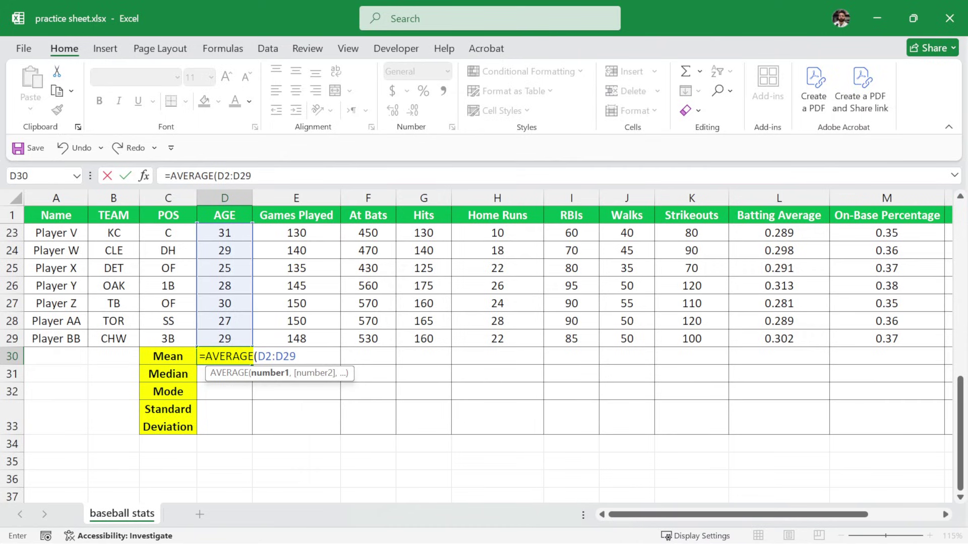
text())
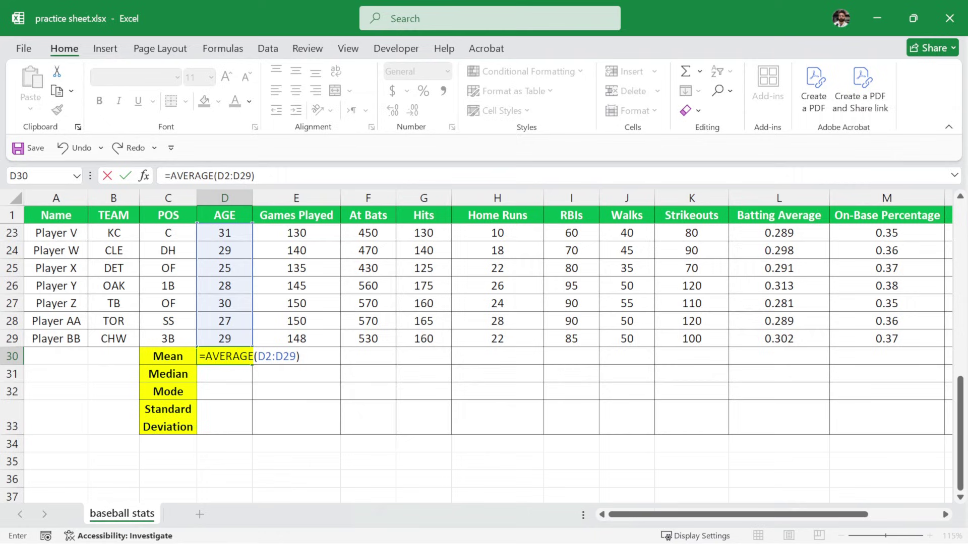
key(Return)
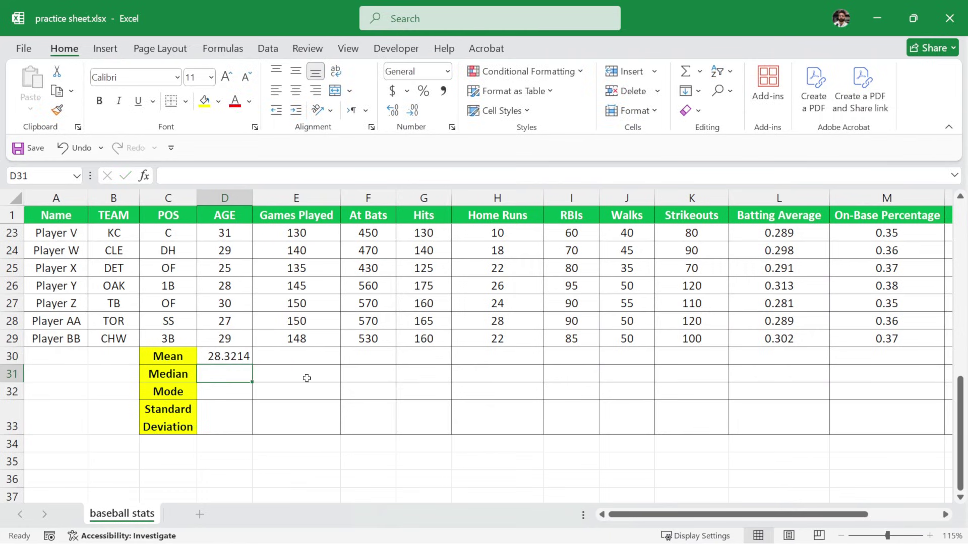
Enter =MEDIAN(D2:D29) in D31 for an AGE median of 28.
click(289, 377)
click(221, 359)
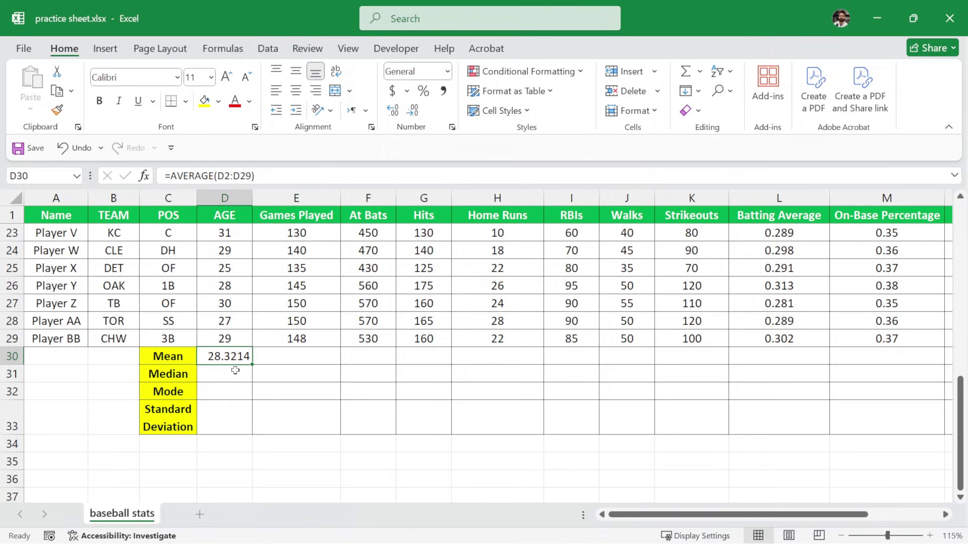
click(223, 380)
key(F4)
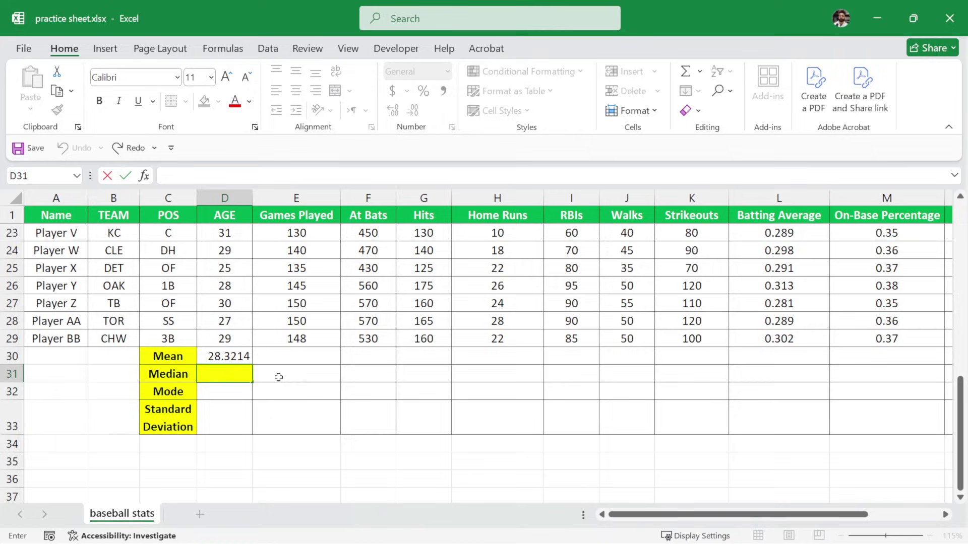
text(=MED)
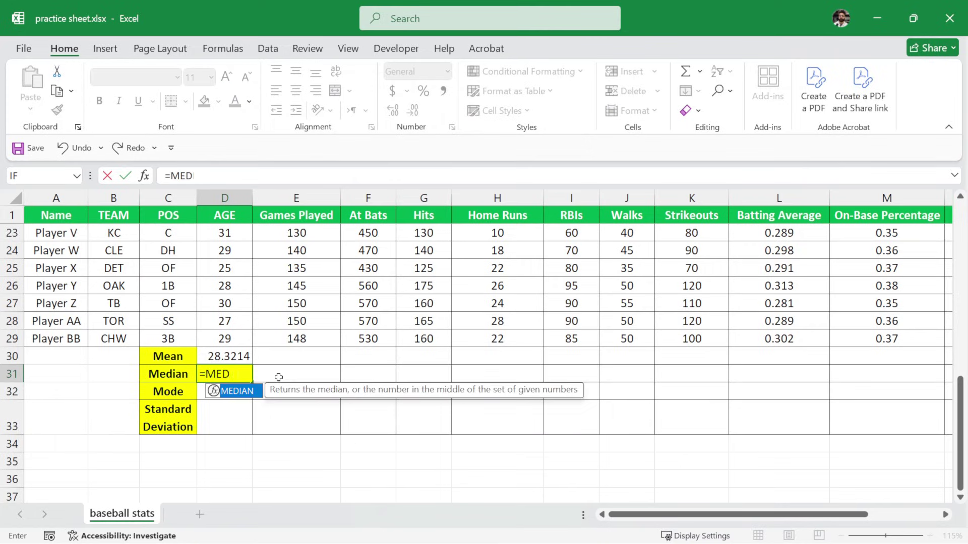
text(IAN()
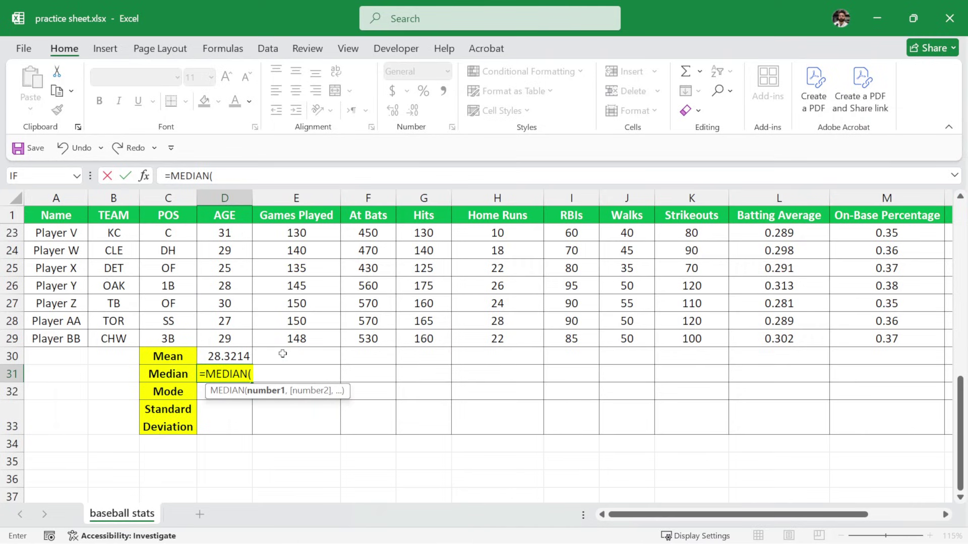
text(D)
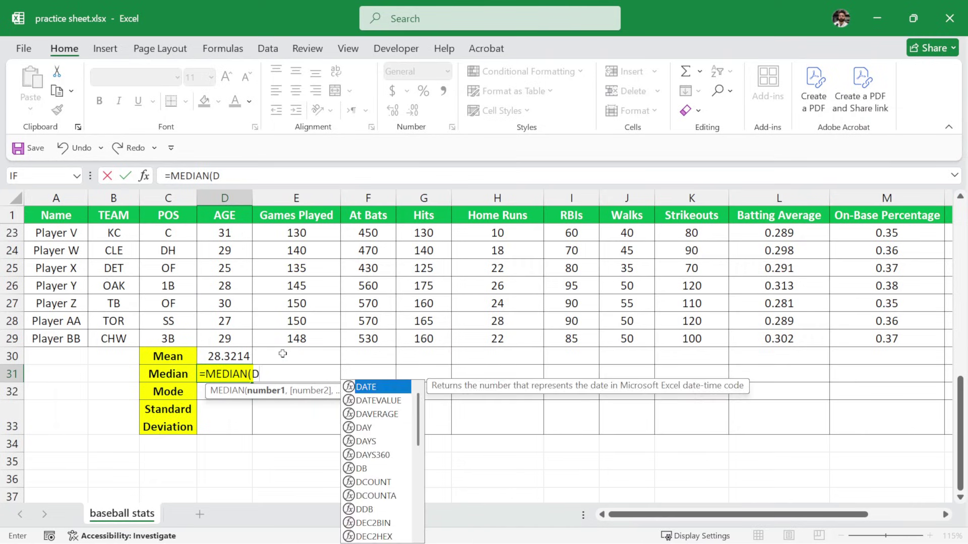
text(2:)
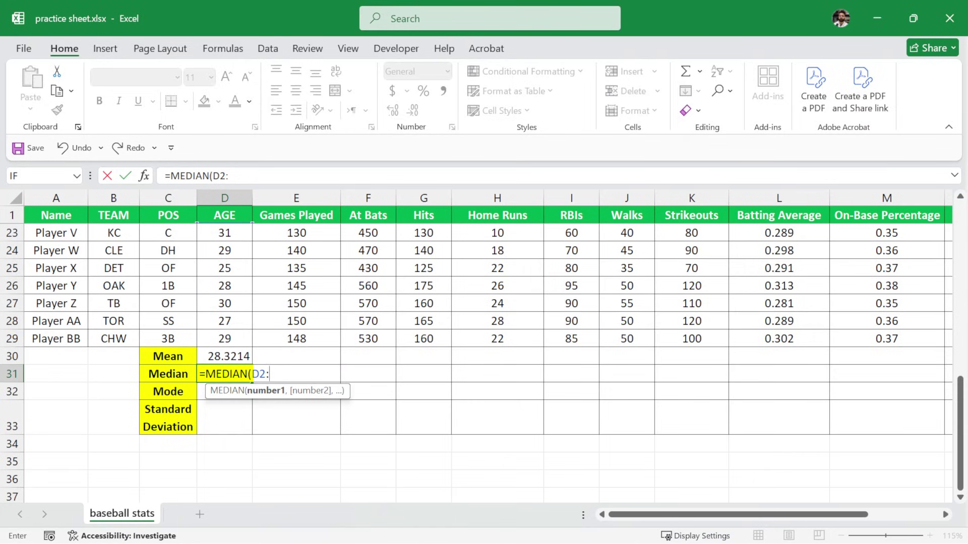
text(D)
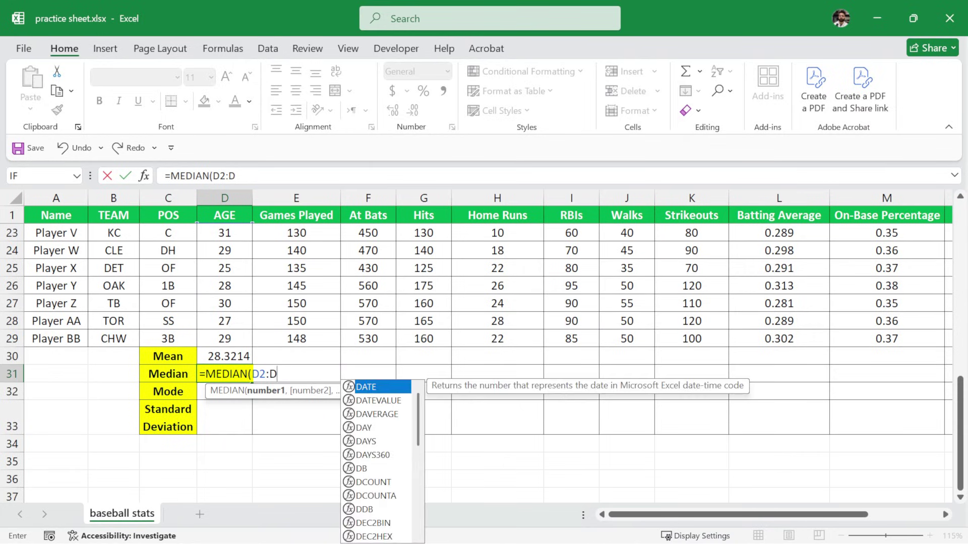
text(29)
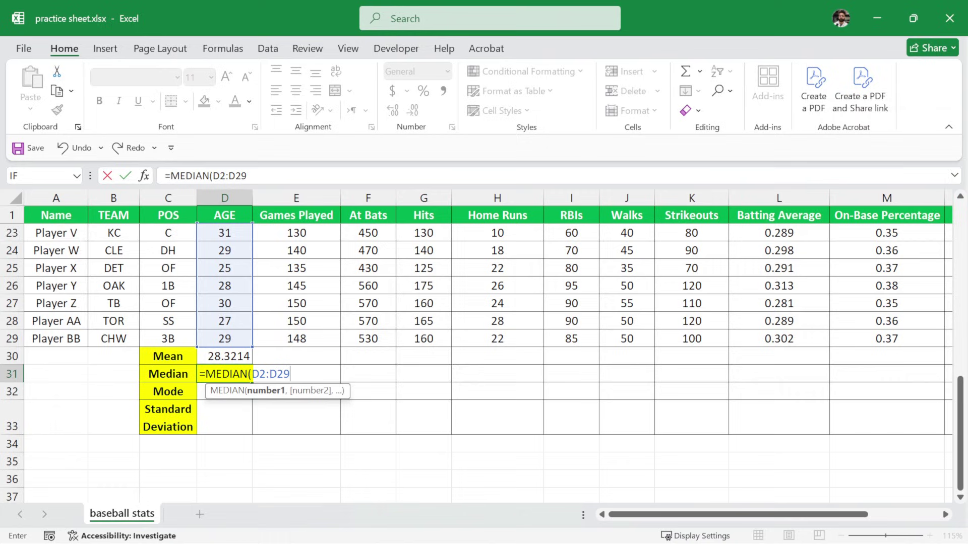
text())
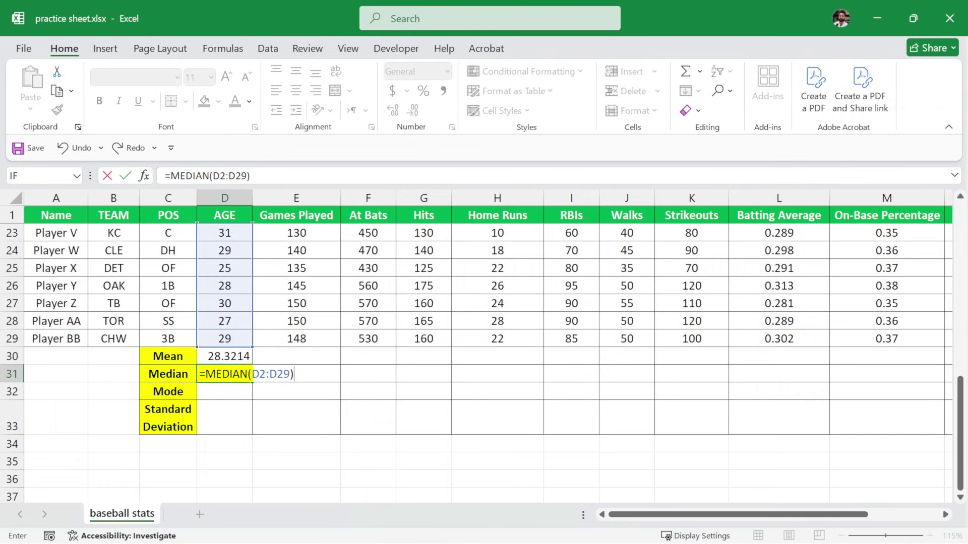
key(Return)
click(218, 374)
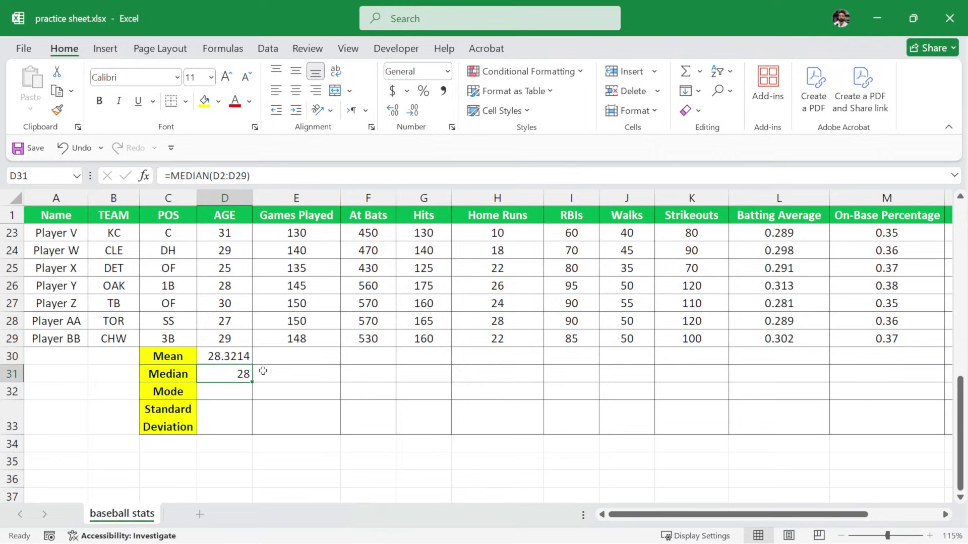
Enter =MODE.SNGL(D2:D29) in D32 using autocomplete, giving an AGE mode of 28.
click(235, 393)
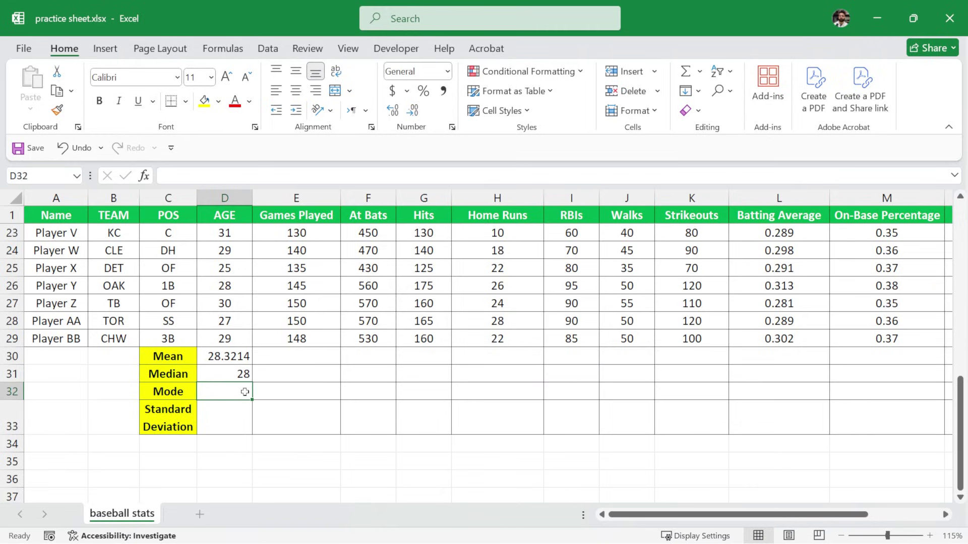
key(ctrl+y)
text(=)
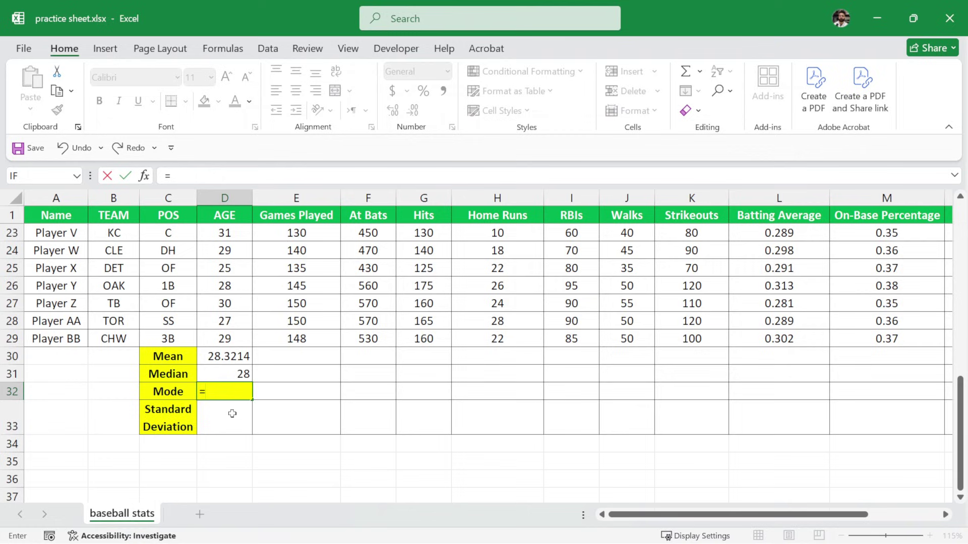
text(MODE)
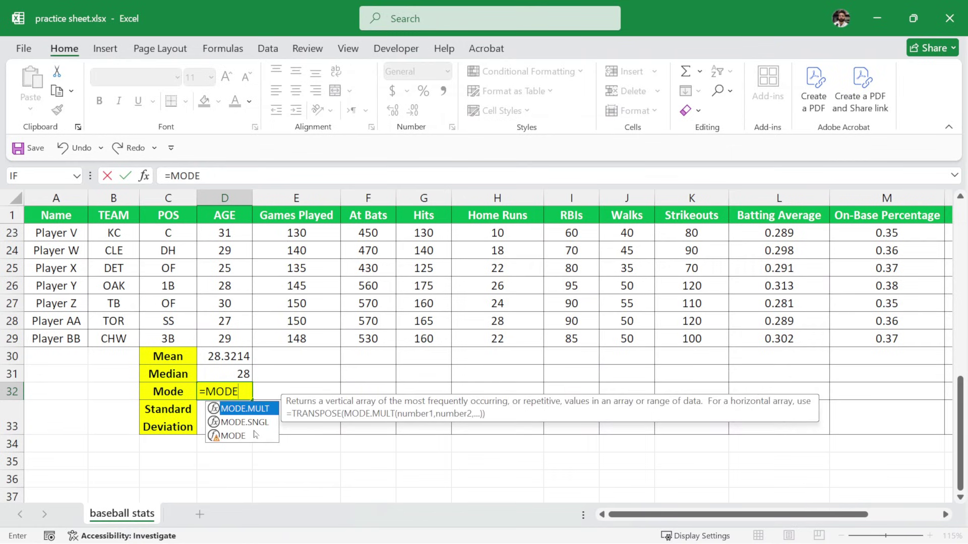
key(Down)
key(Down)
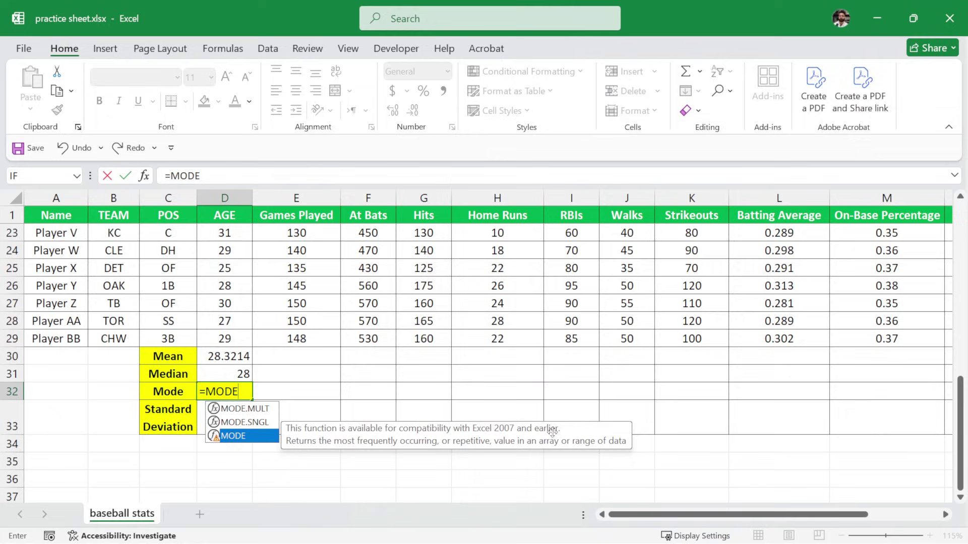
key(Up)
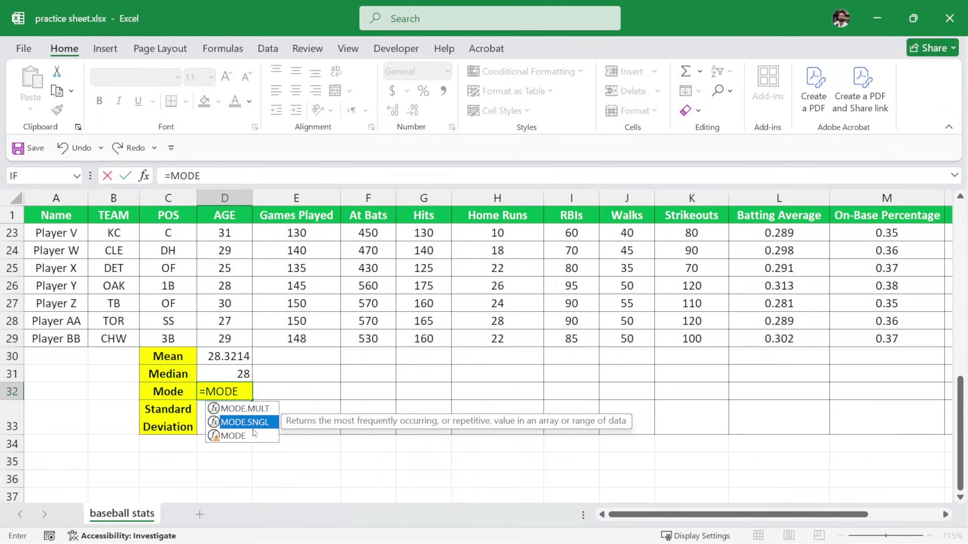
key(Tab)
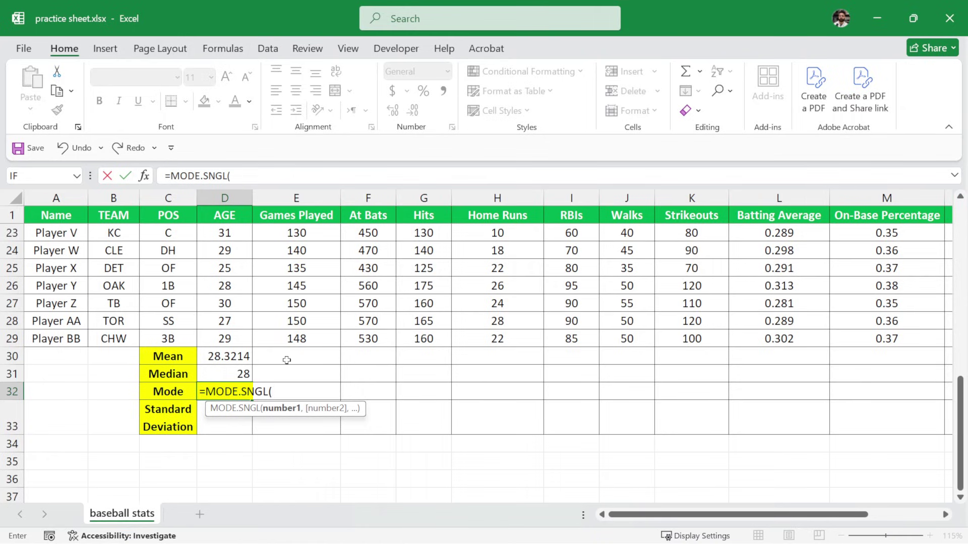
text(D2:D)
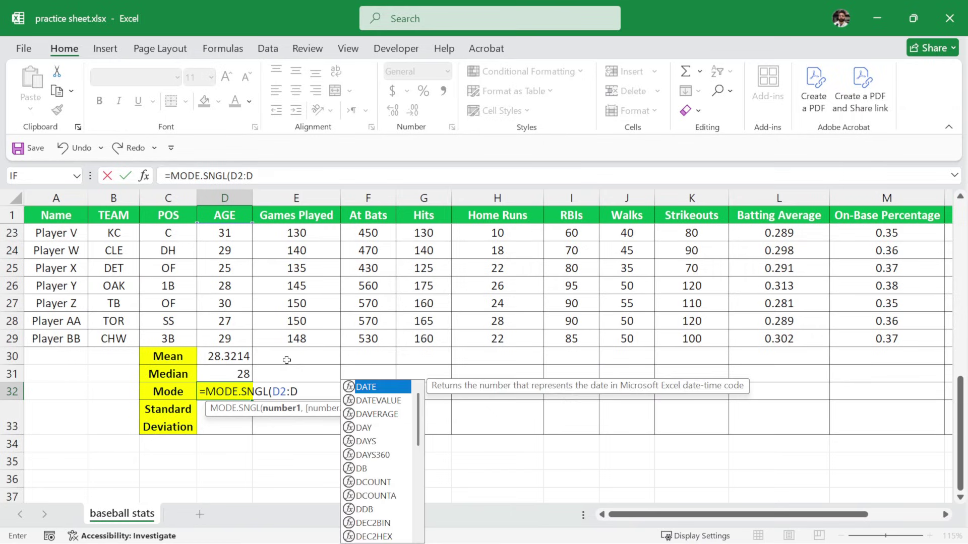
text(29)
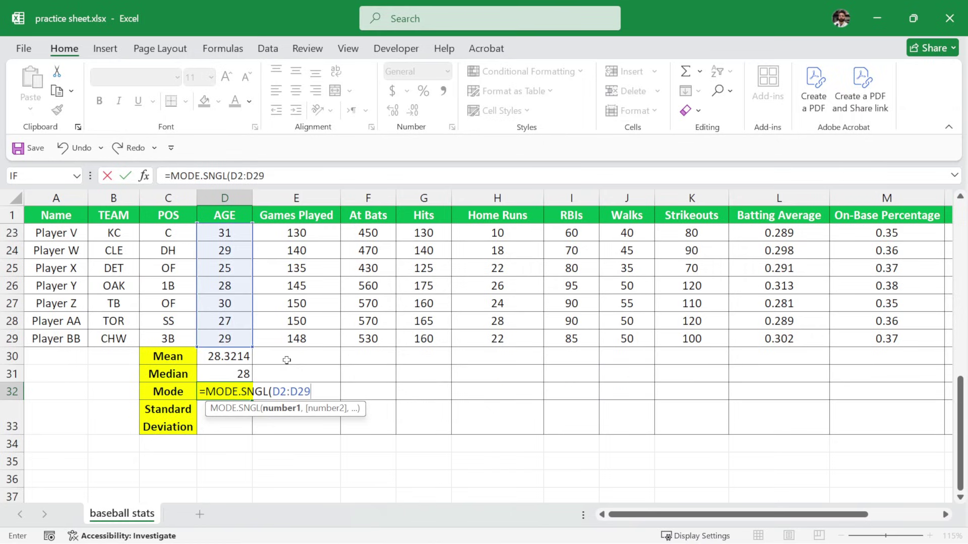
text())
key(Return)
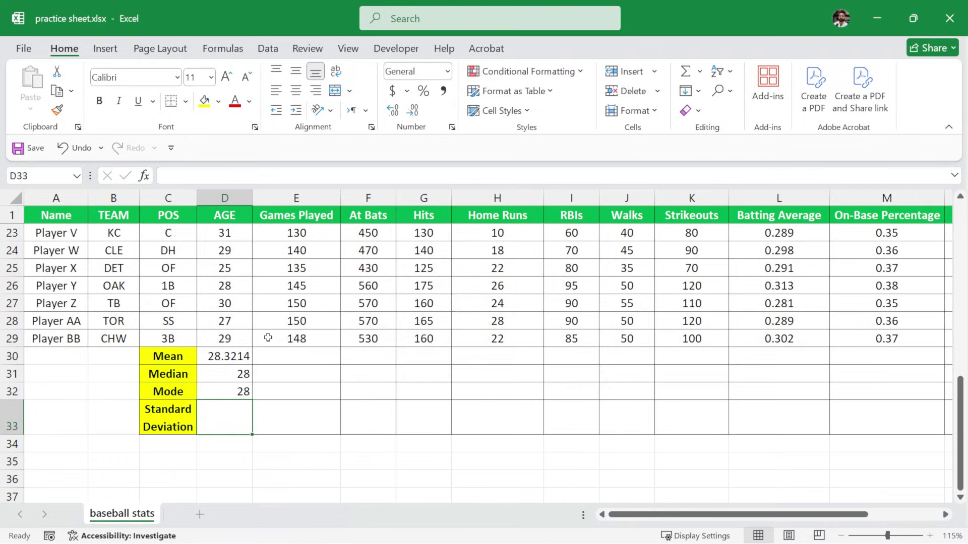
click(248, 391)
Enter =STDEV.S(D2:D29) in D33, giving an AGE standard deviation of 2.07371.
click(227, 376)
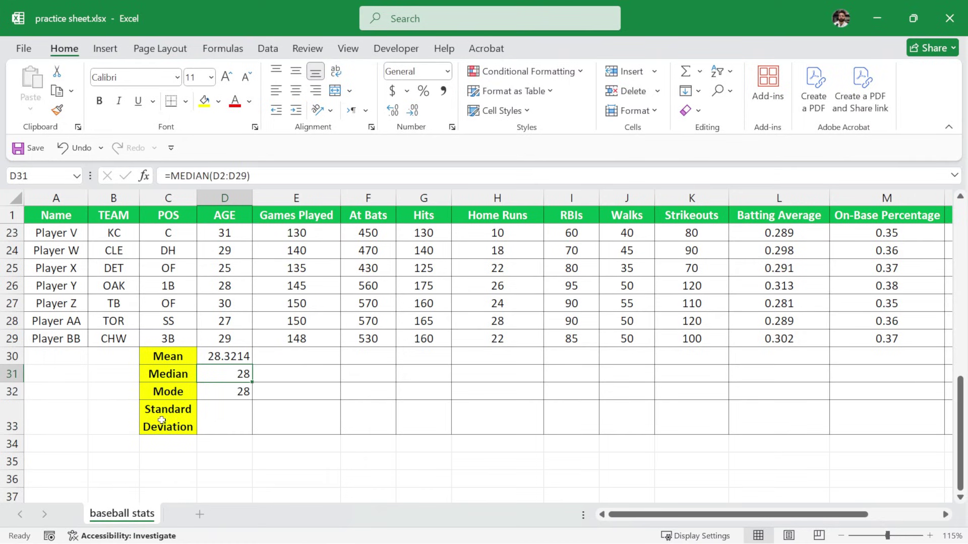
click(218, 417)
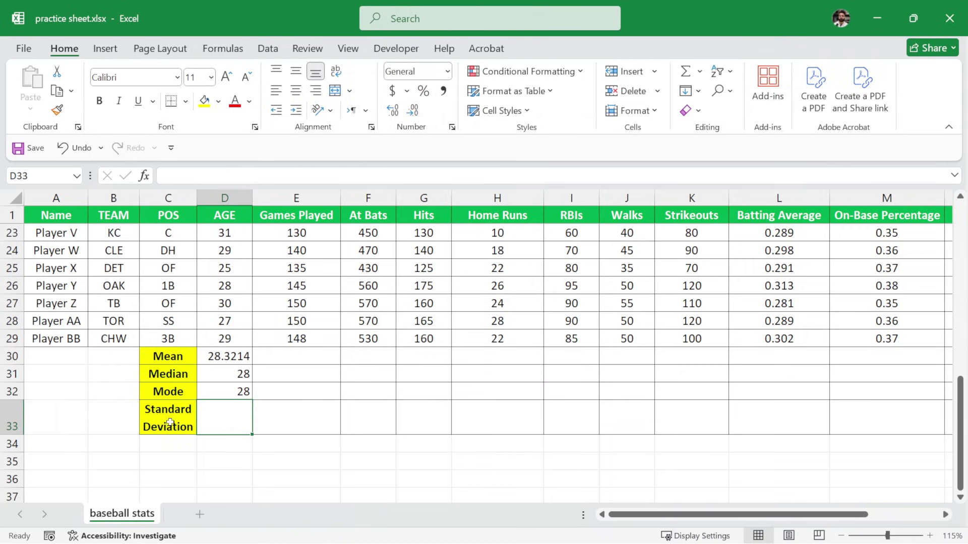
click(225, 420)
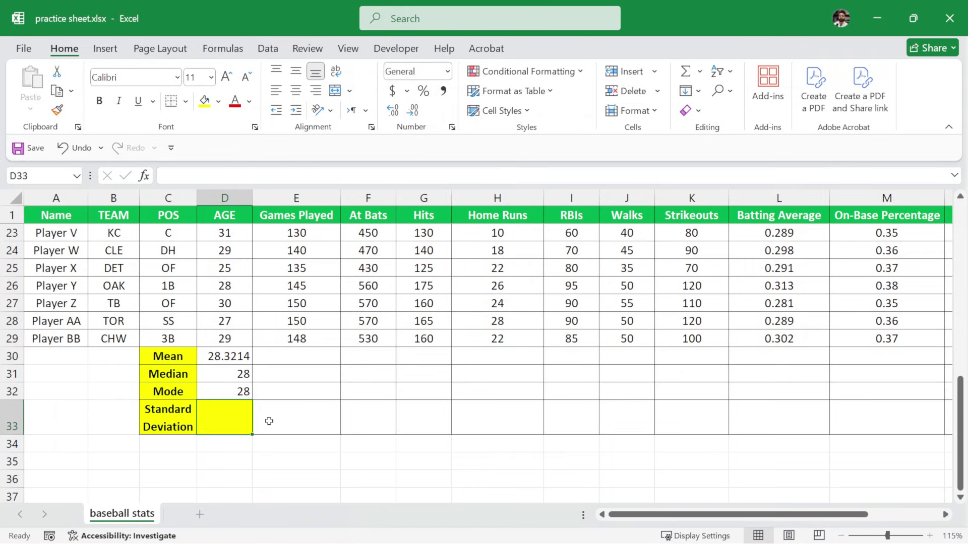
text(=)
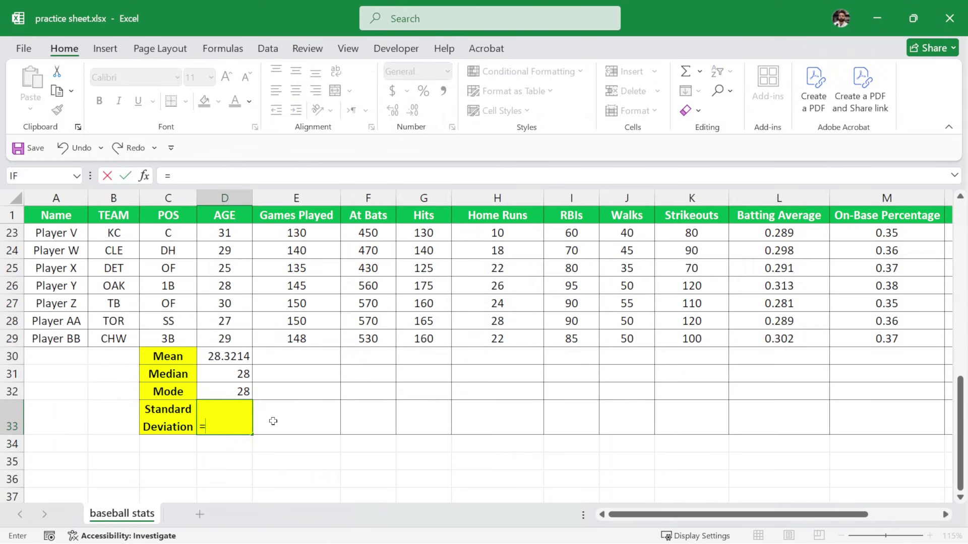
text(STD)
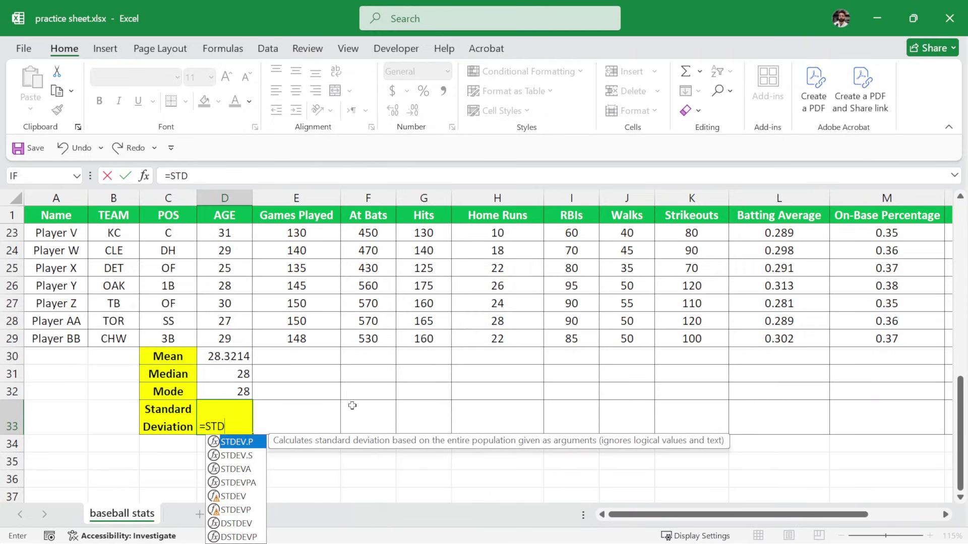
key(Down)
key(Down)
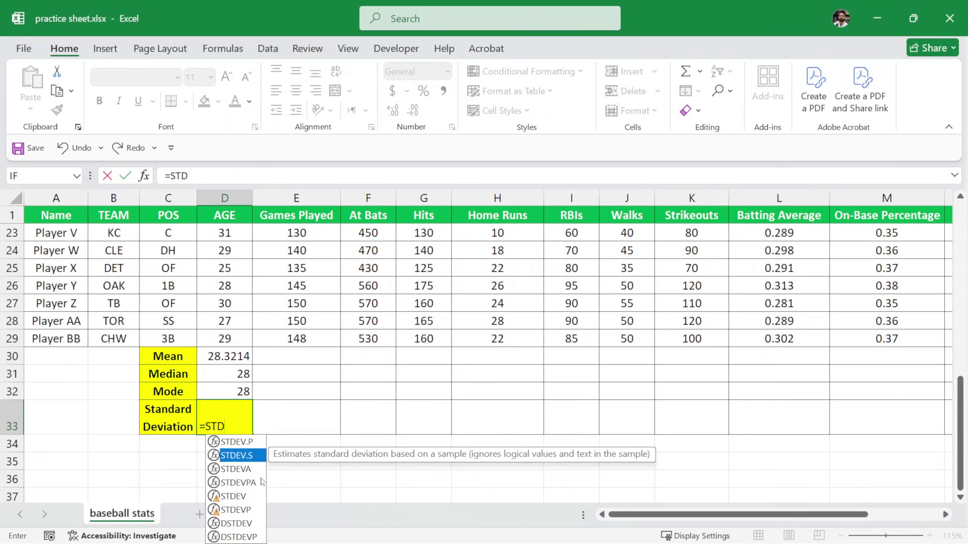
key(Up)
key(Up)
key(Down)
double_click(251, 460)
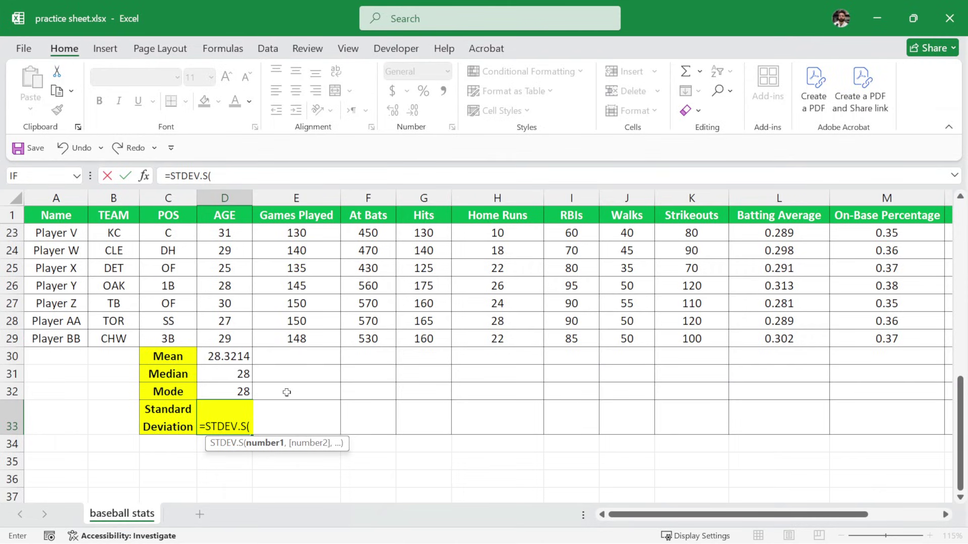
text(D2:D)
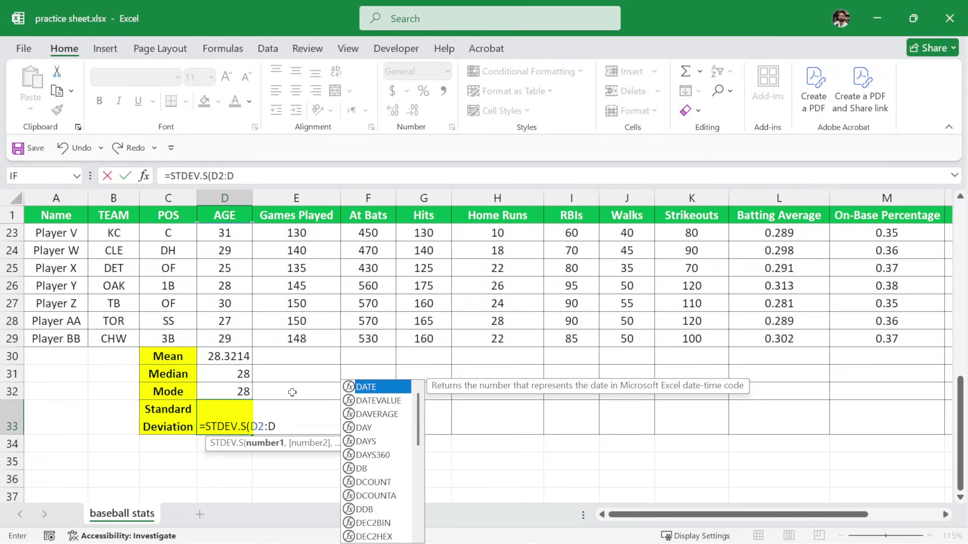
text(29)
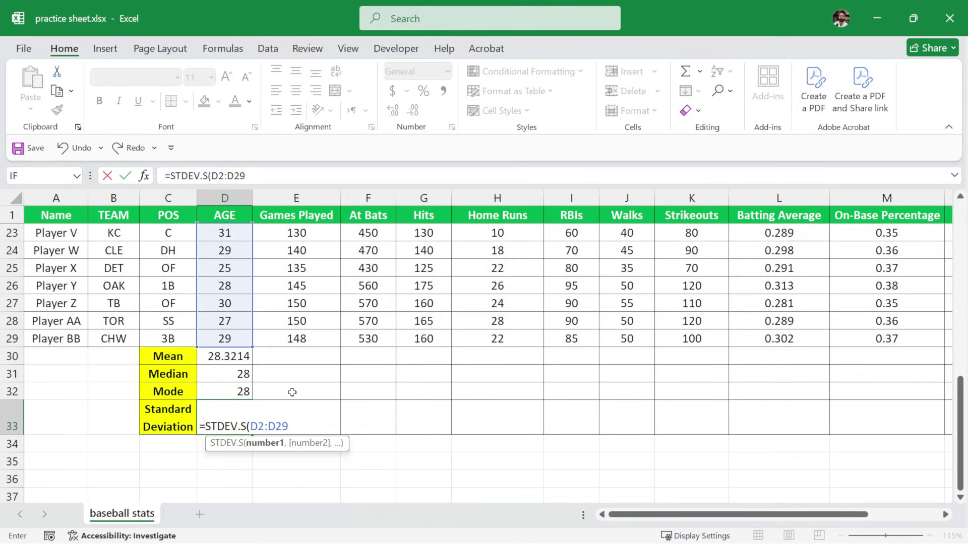
text())
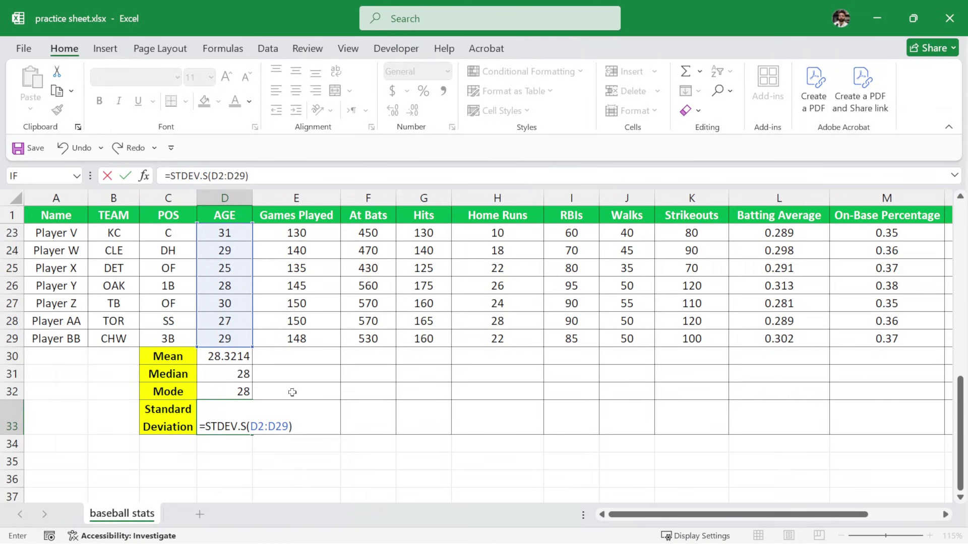
key(Return)
click(303, 421)
click(237, 420)
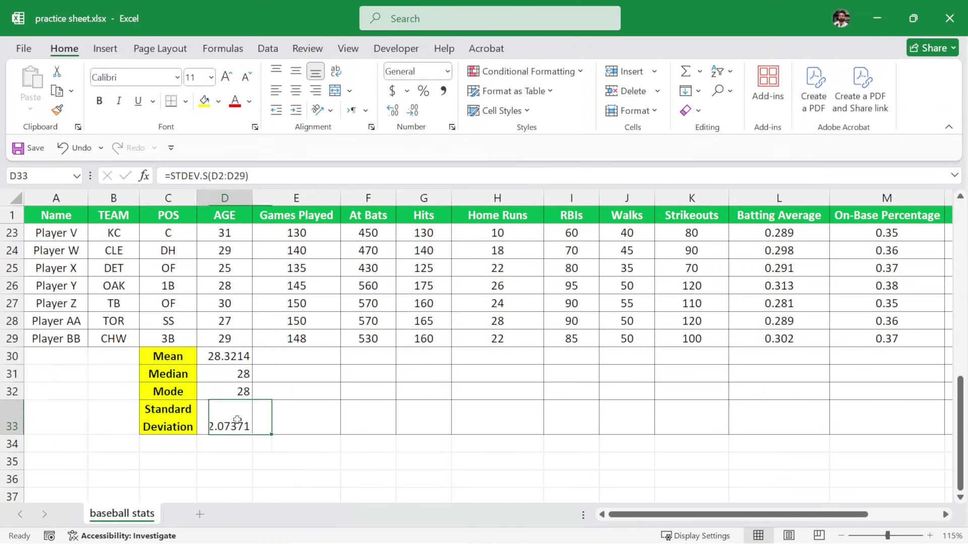
Undo the last change in the sheet.
click(282, 415)
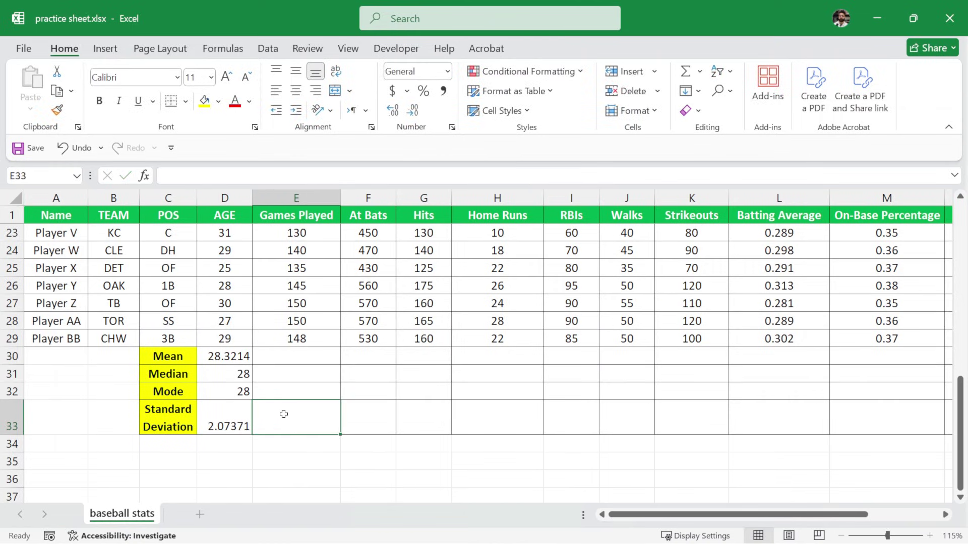
key(ctrl+z)
click(426, 382)
click(539, 378)
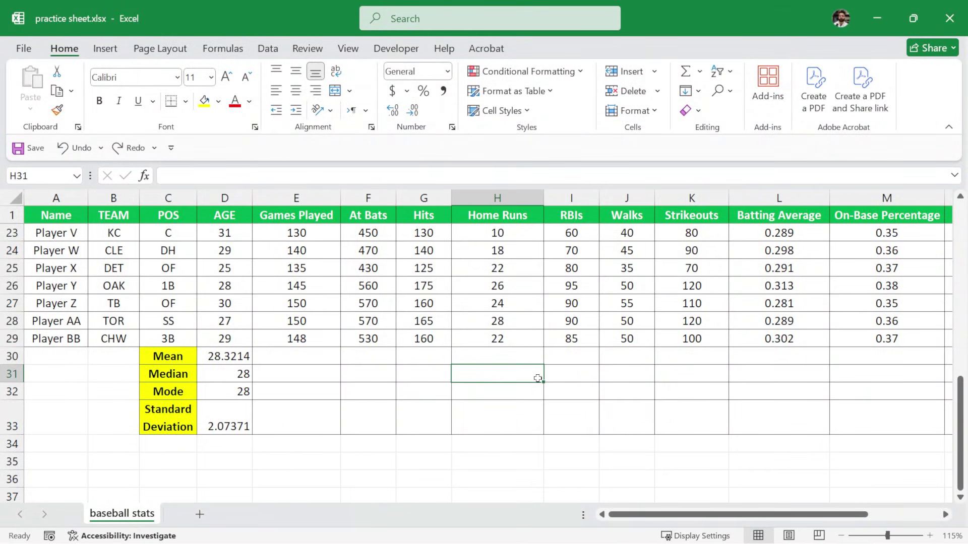
click(295, 357)
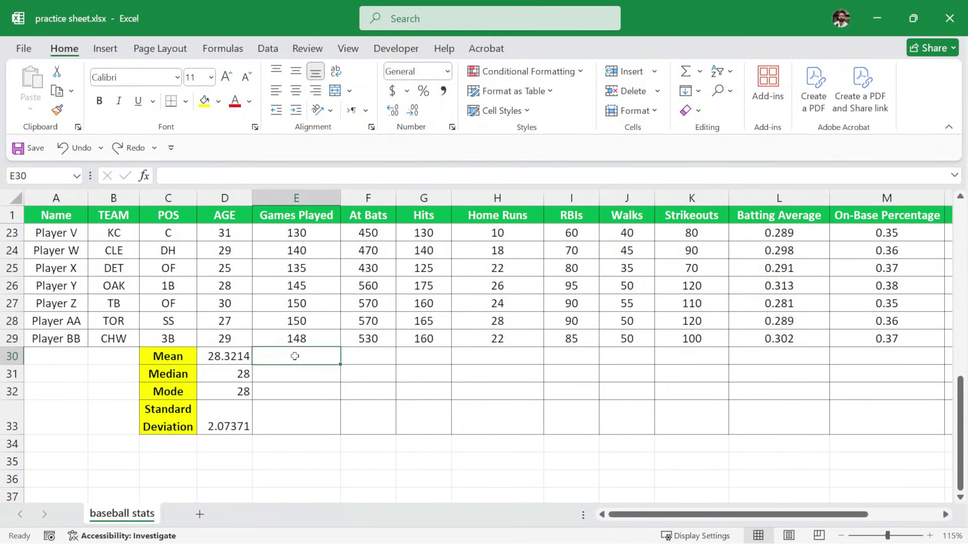
Autofill the D30 mean formula across to Slugging Percentage, e.g. 145.5 and 525.
click(226, 356)
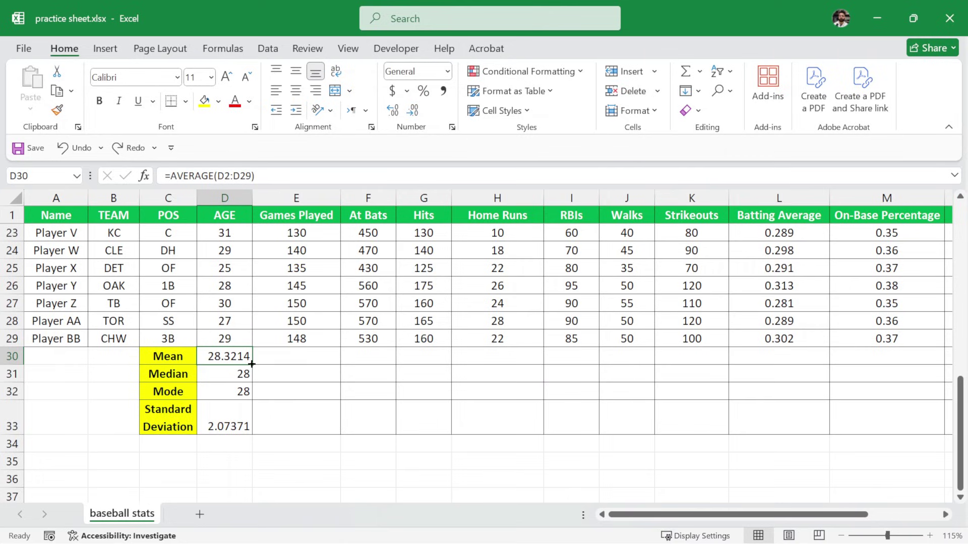
drag(251, 364, 827, 368)
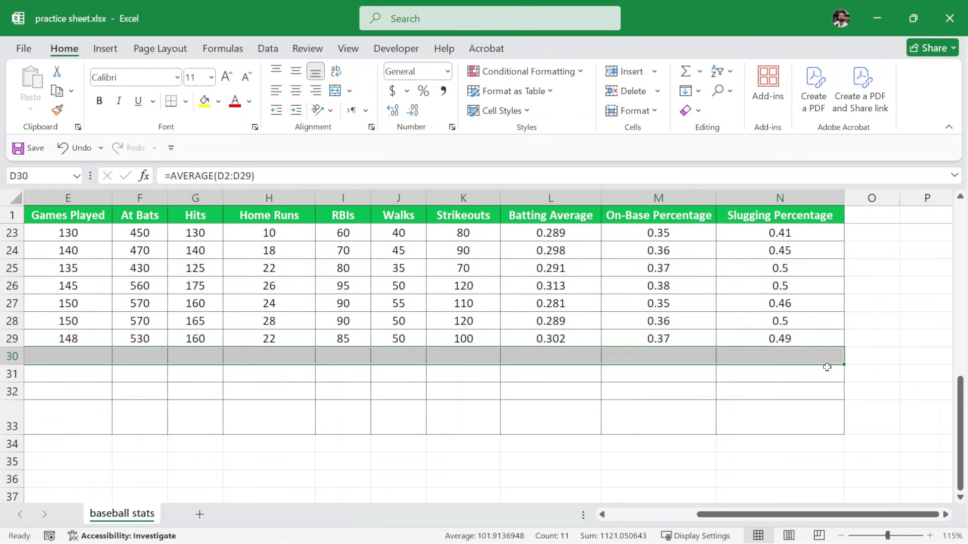
drag(764, 515, 706, 524)
click(507, 376)
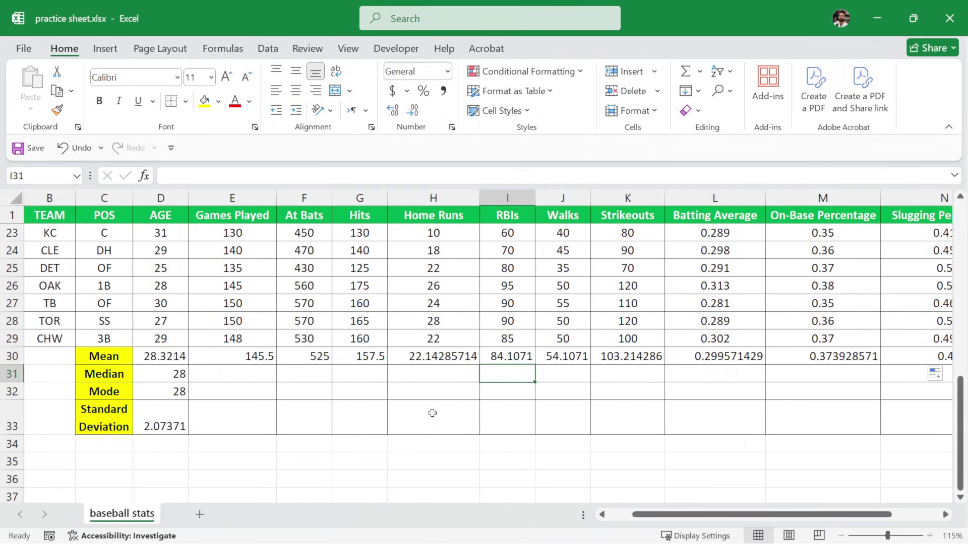
Autofill the D31 median formula across to Slugging Percentage.
scroll(433, 414, down, 1)
click(243, 366)
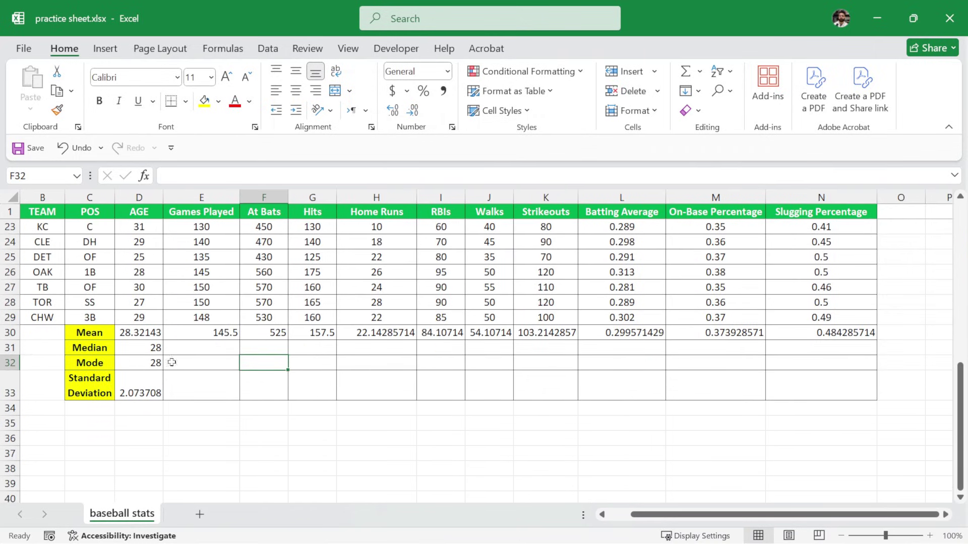
click(152, 351)
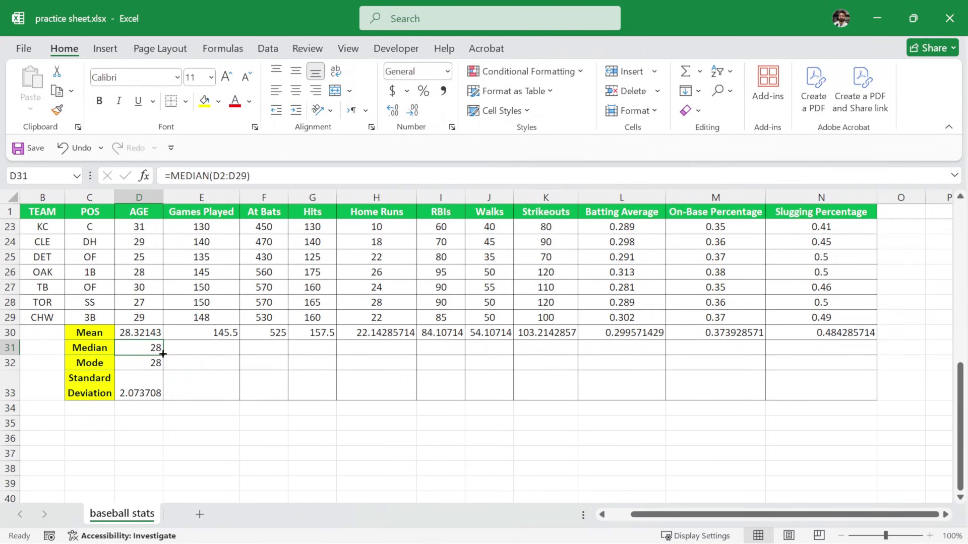
drag(163, 354, 860, 353)
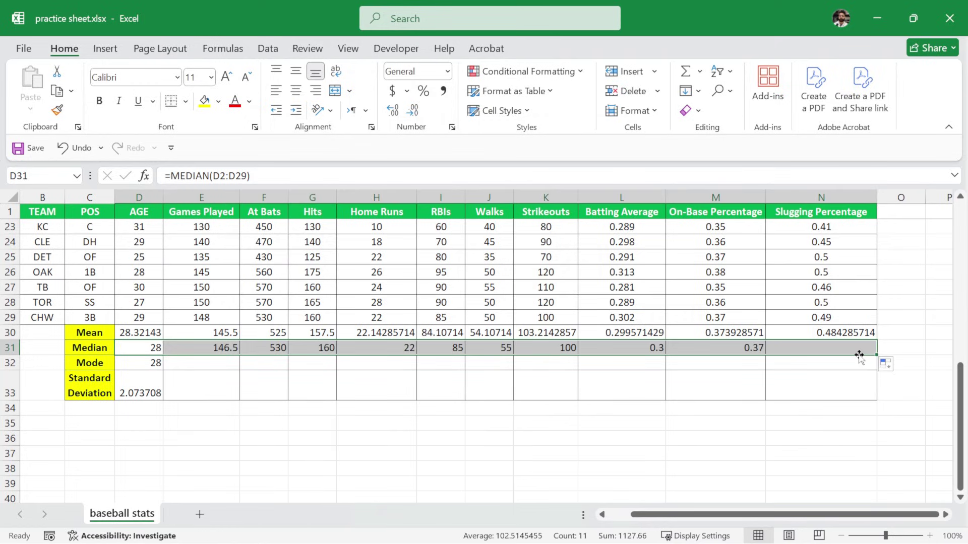
click(220, 389)
Autofill the D32 mode formula across all stat columns.
click(144, 363)
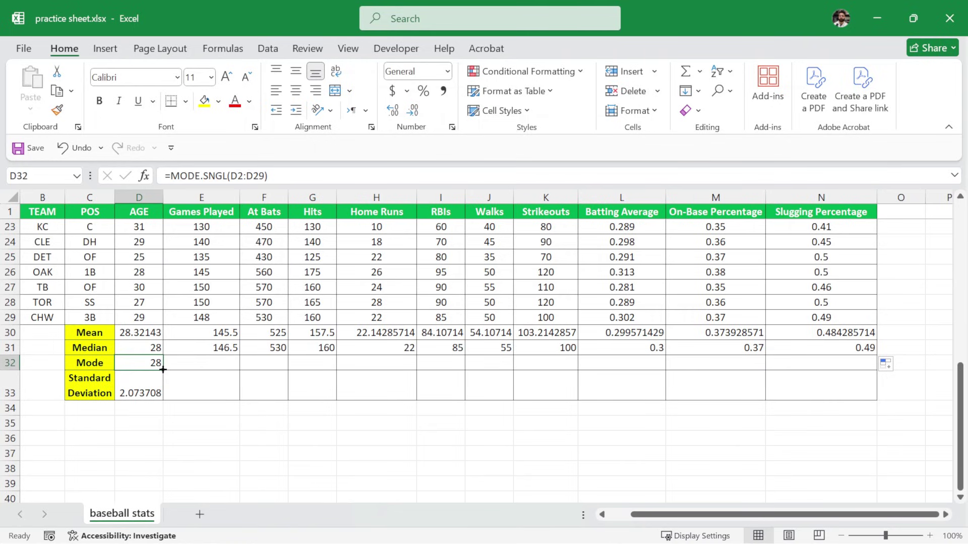
drag(162, 370, 827, 365)
click(384, 407)
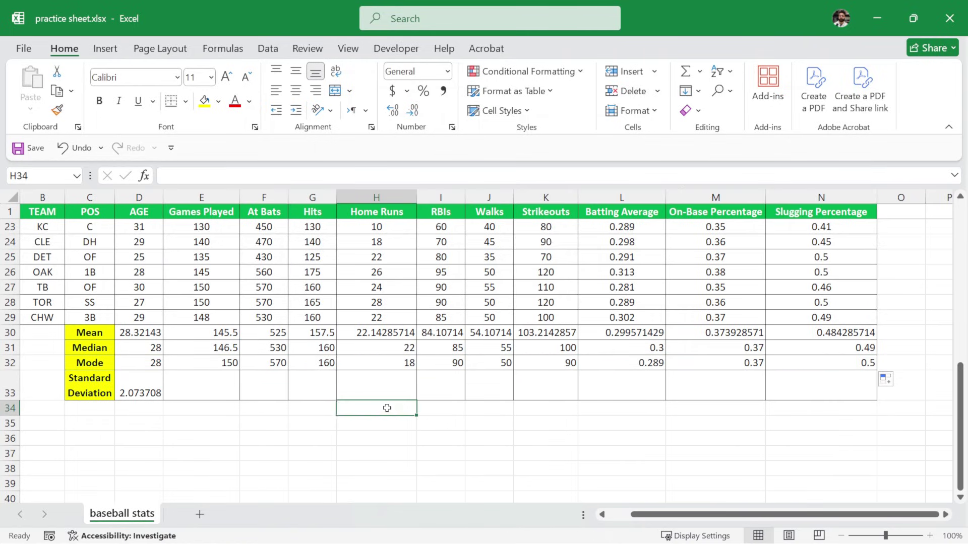
Autofill the D33 standard deviation formula through Slugging Percentage.
click(148, 399)
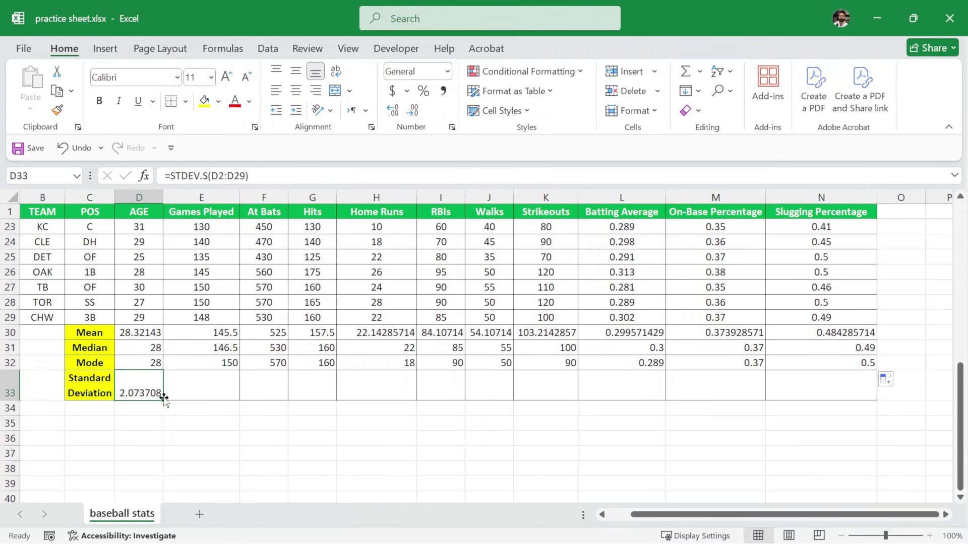
drag(164, 399, 855, 397)
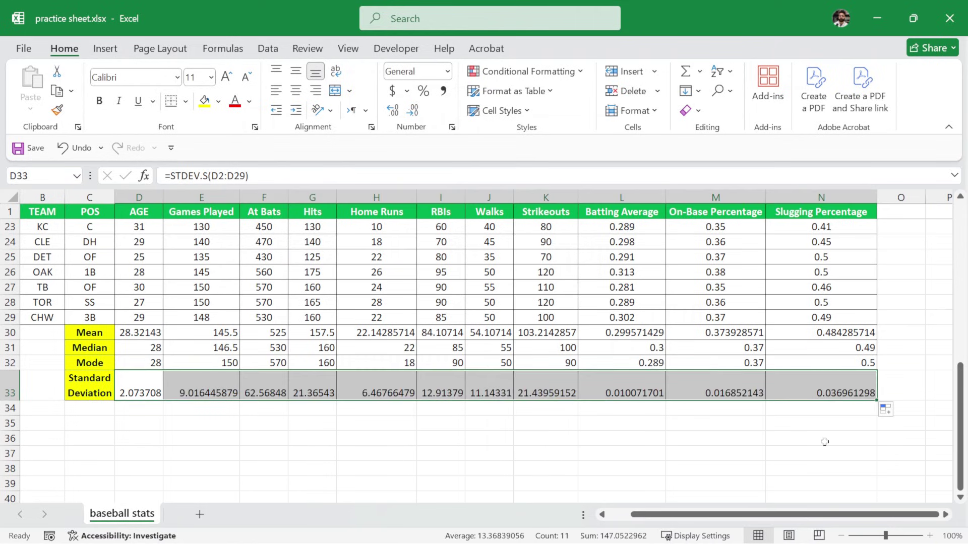
click(823, 439)
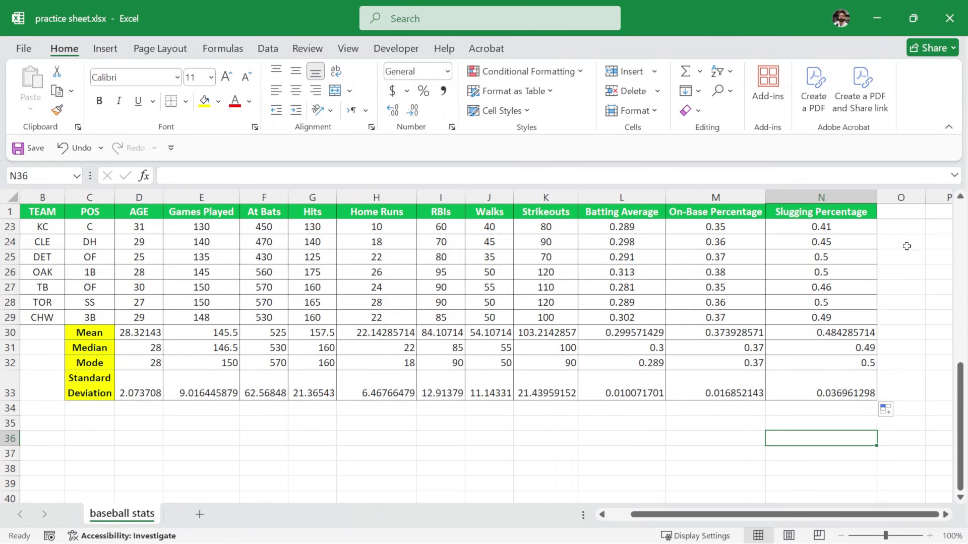
click(603, 447)
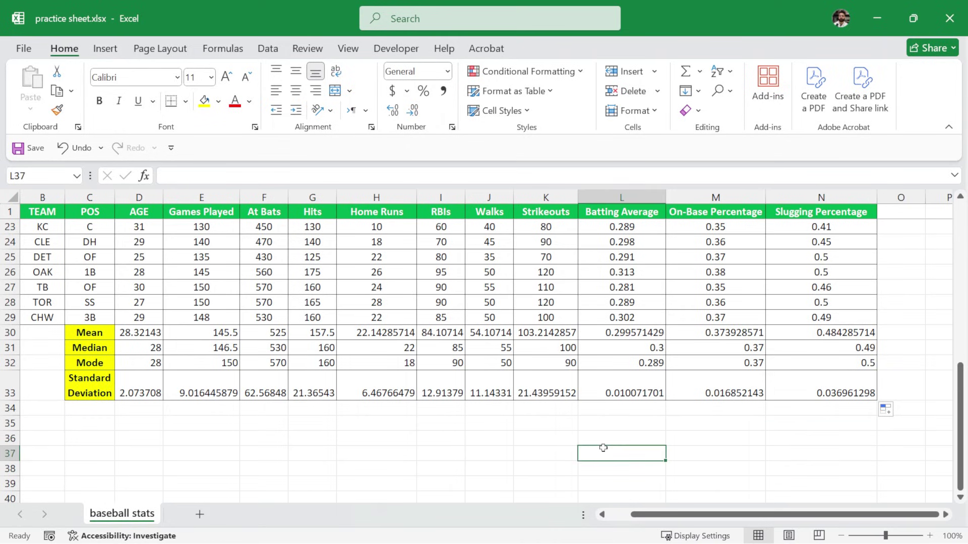